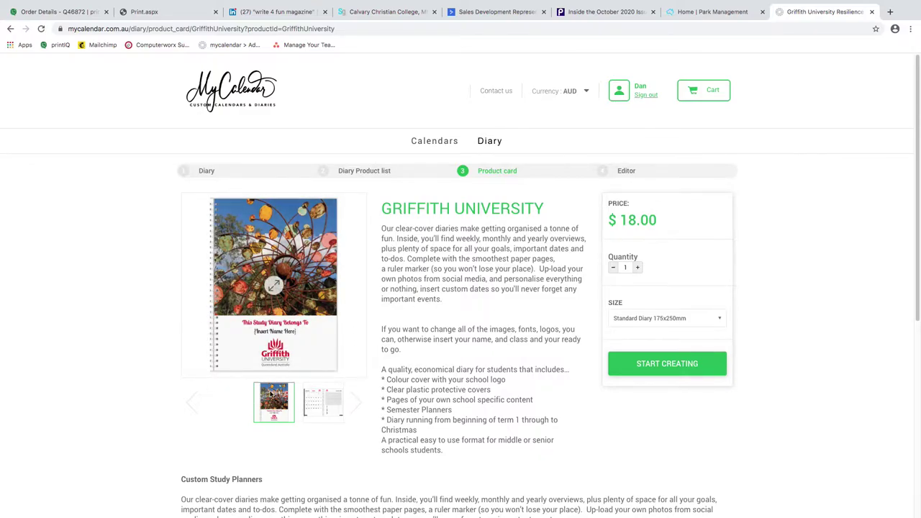
left_click(323, 408)
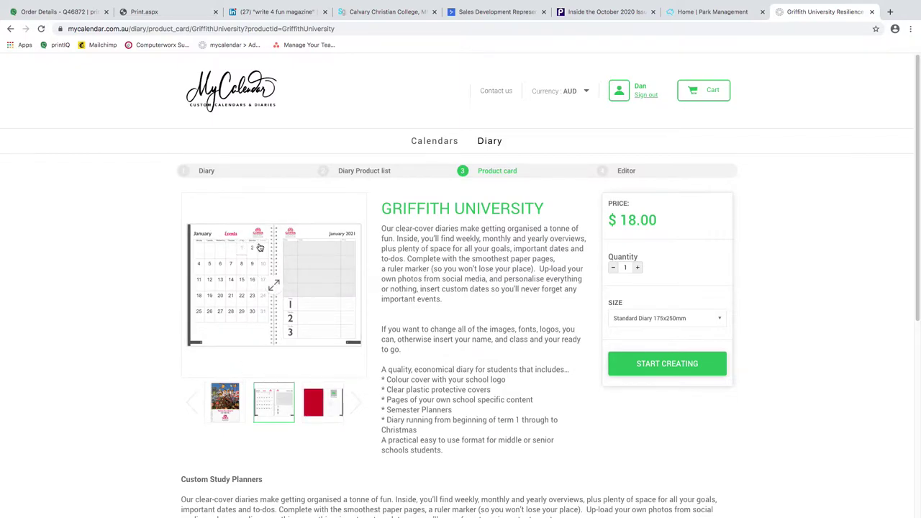
left_click(320, 403)
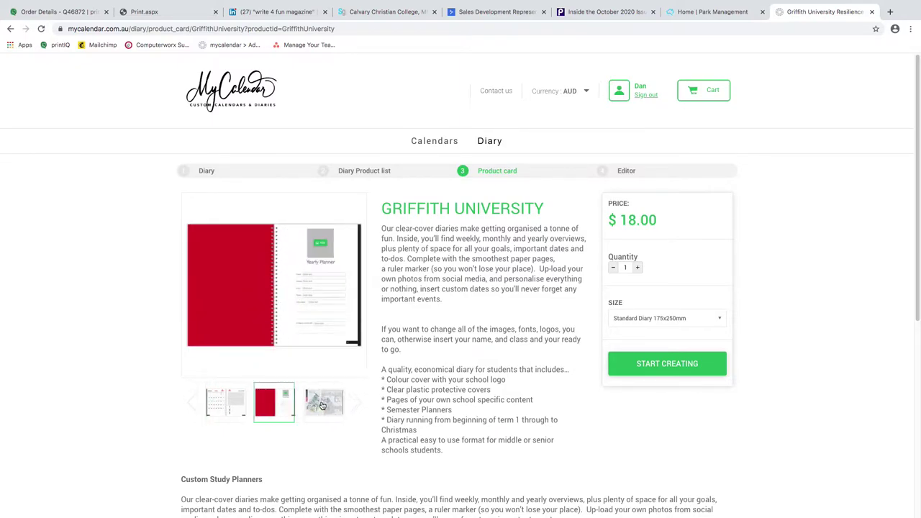
left_click(319, 409)
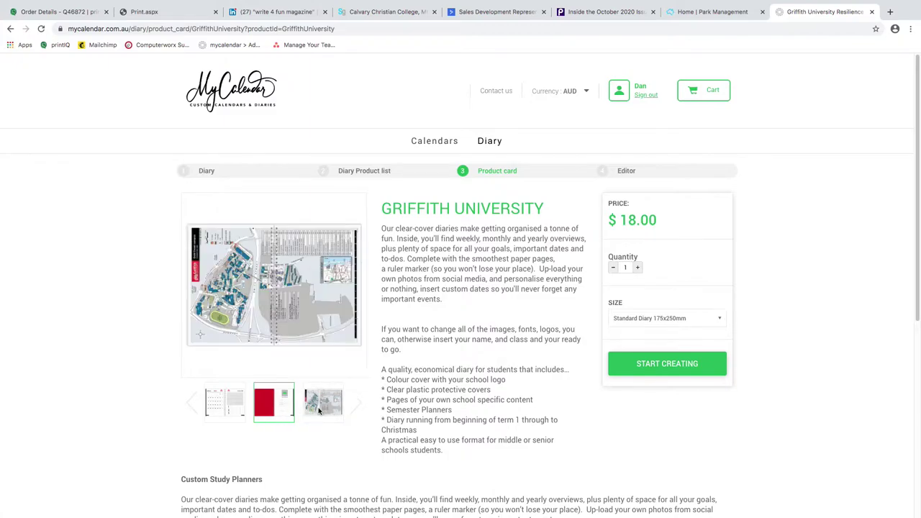
left_click(190, 405)
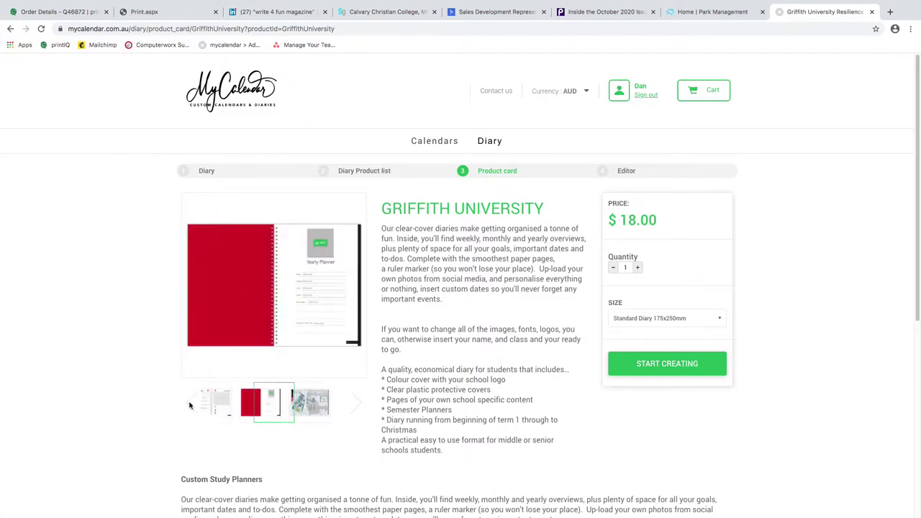
left_click(189, 405)
left_click(224, 402)
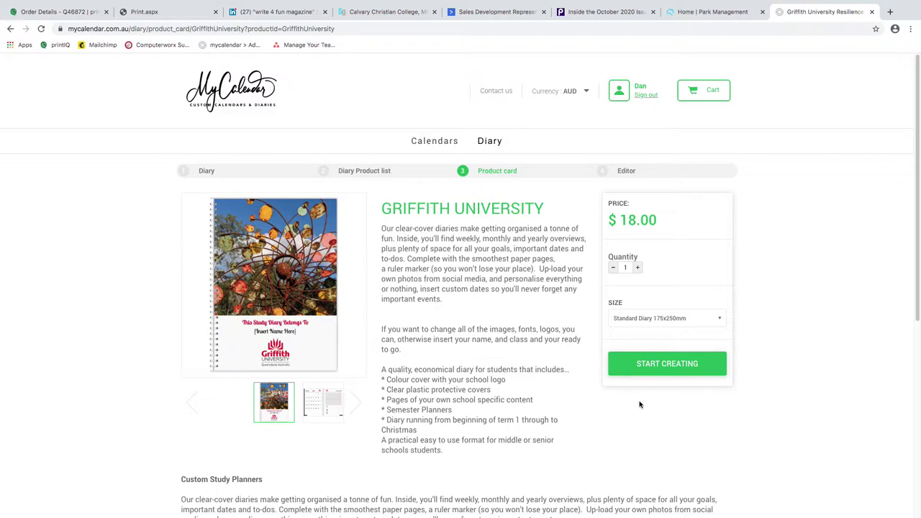
left_click(678, 362)
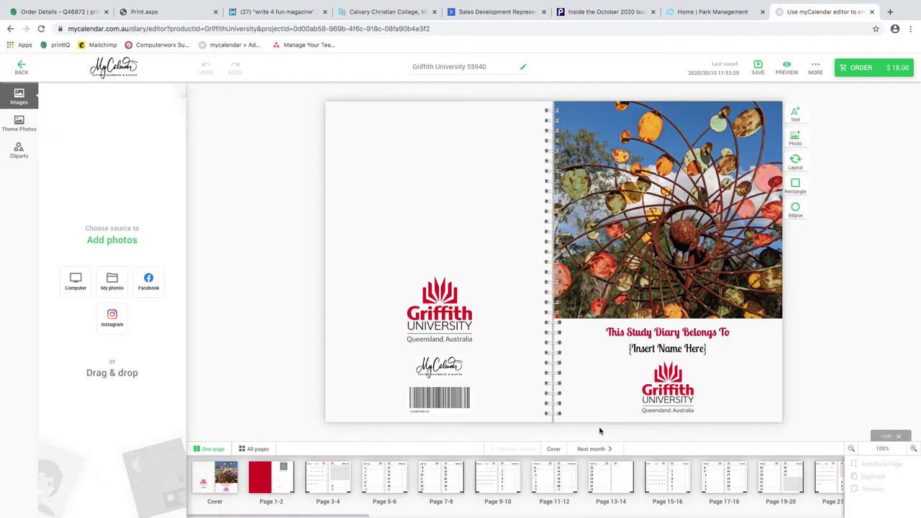
- Go to the Page 1-2 spread with the red page and the Yearly Planner
left_click(278, 482)
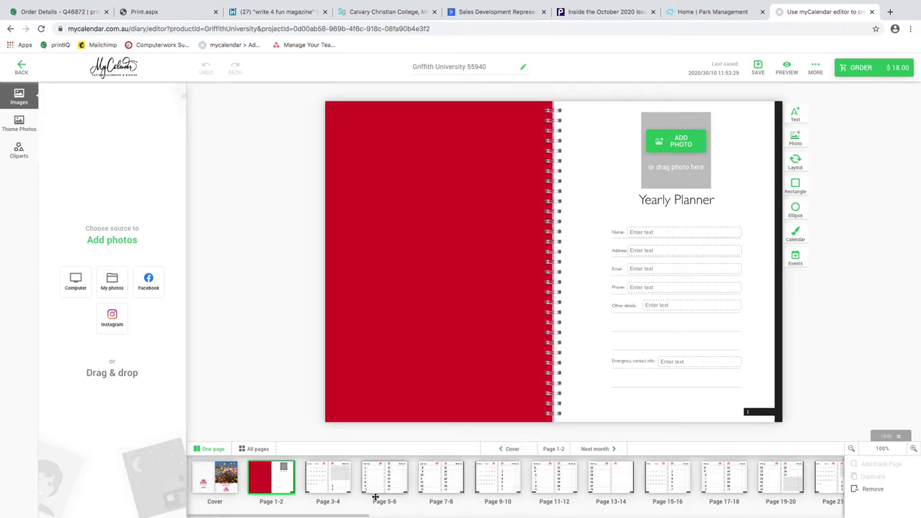
- Page through to the January calendar on pages 3-4, then the weekly pages 5-6
left_click(330, 475)
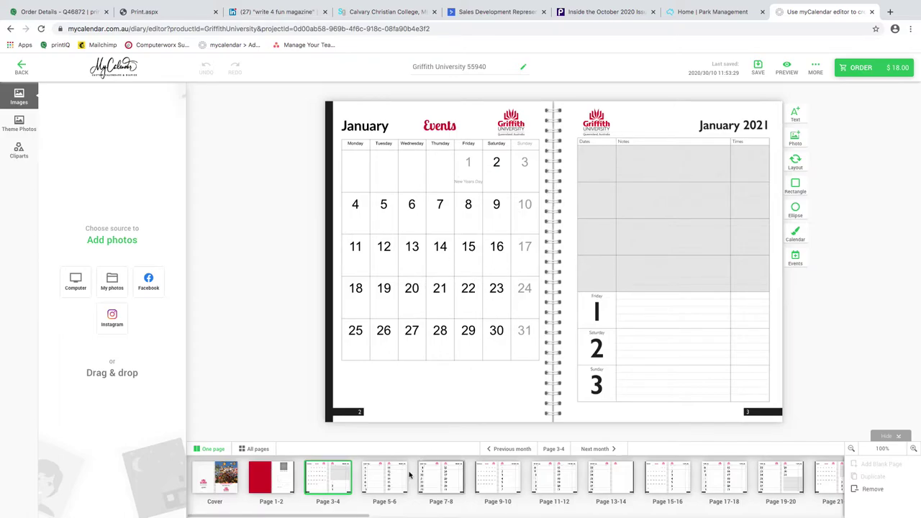
left_click(383, 477)
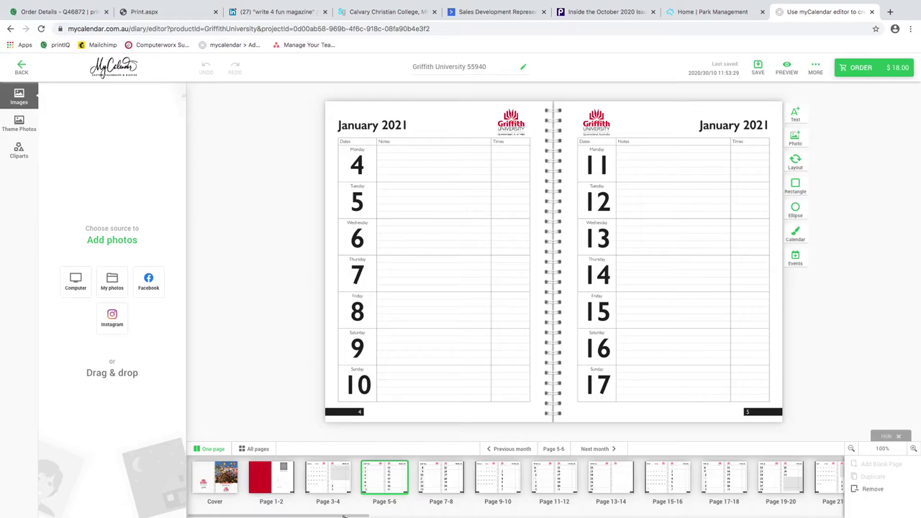
- Skip ahead past the campus map spread (pages 79-80) to the last Notes page
left_click_drag(345, 516, 798, 516)
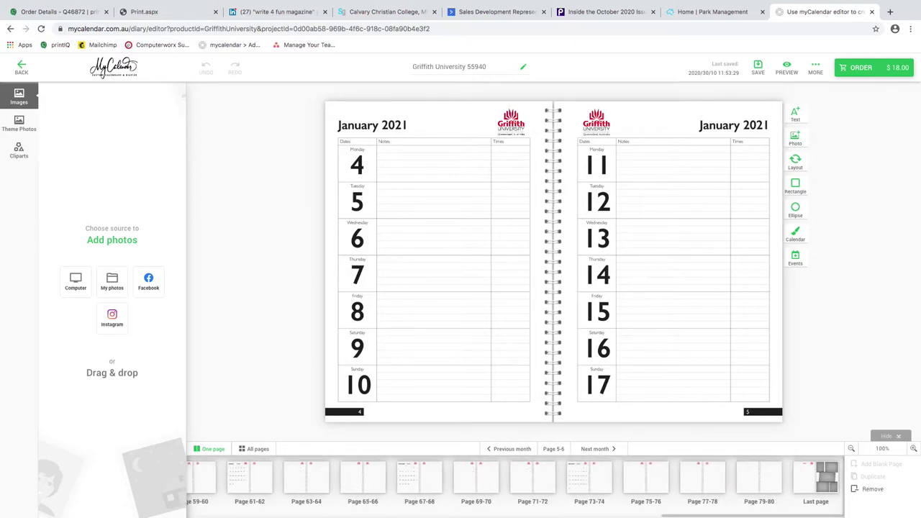
left_click(759, 480)
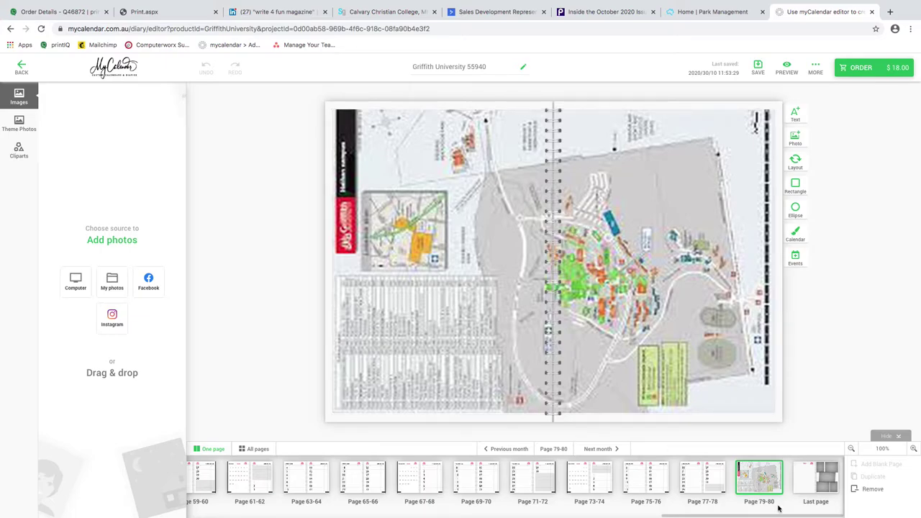
left_click(809, 473)
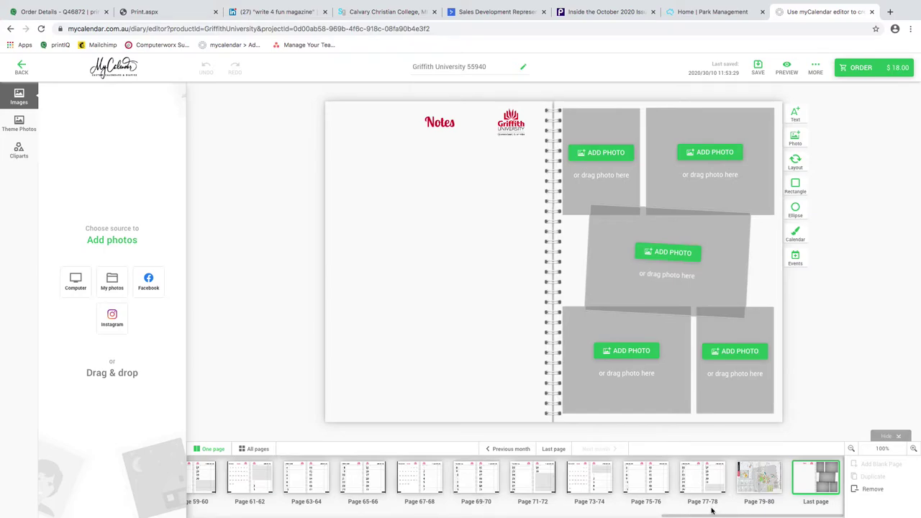
left_click_drag(685, 515, 211, 516)
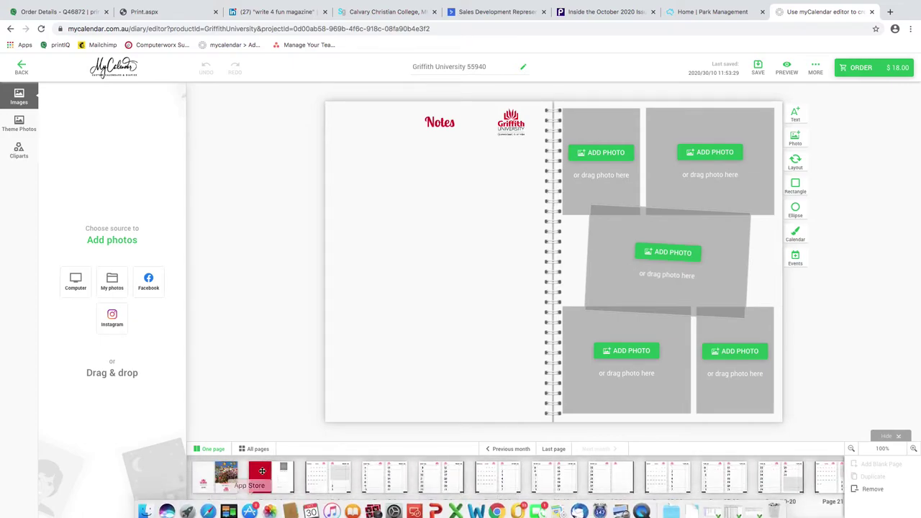
- Return to the diary's cover spread
left_click(220, 475)
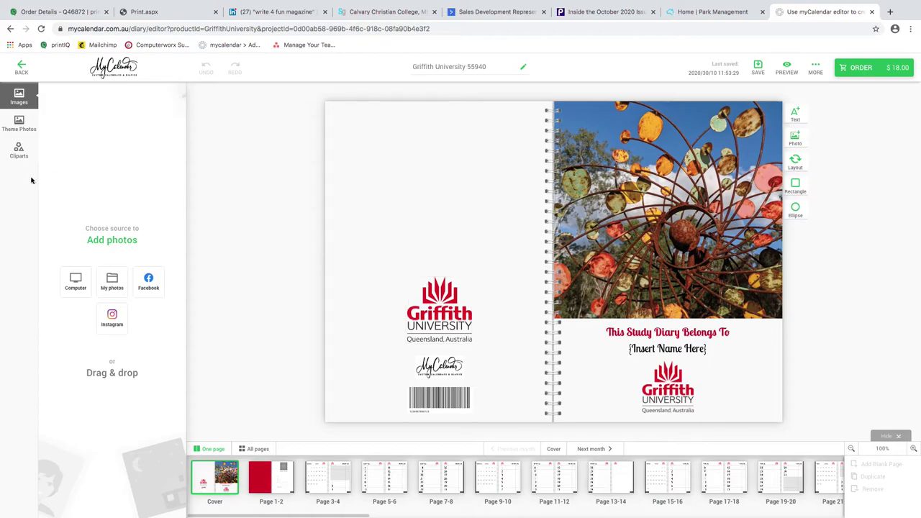
- Expand the Griffith University theme photos and place the sunset beach photo on the cover
left_click(19, 123)
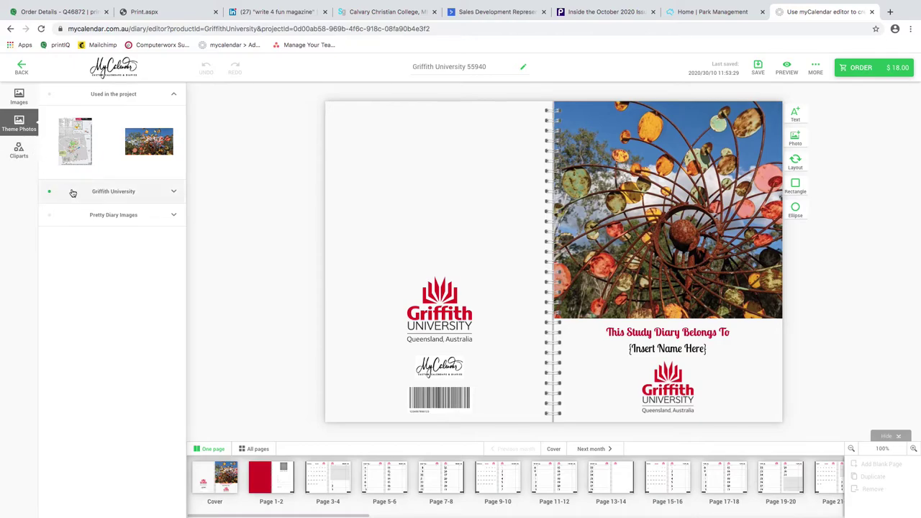
mouse_move(94, 120)
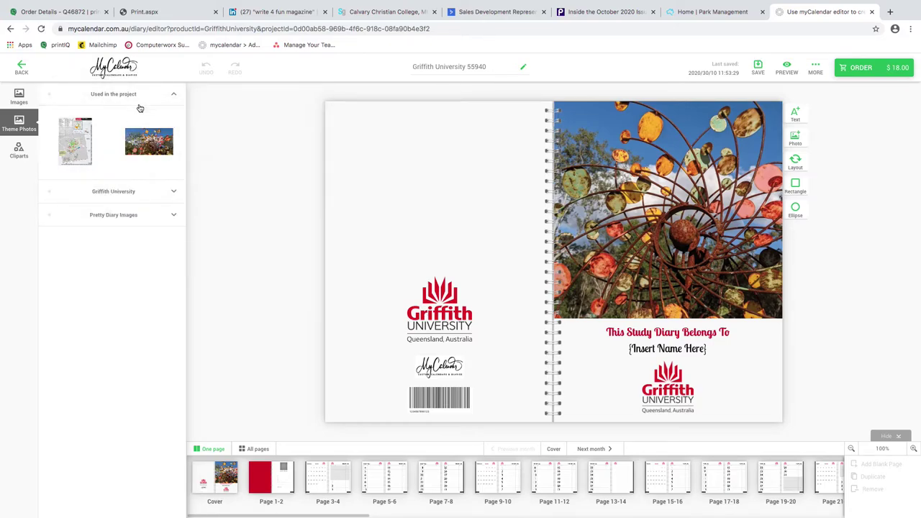
left_click(120, 97)
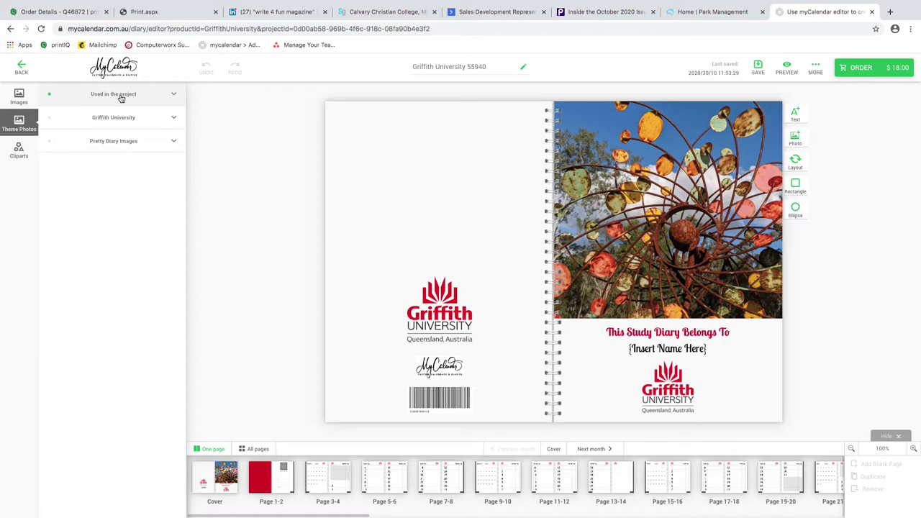
left_click(117, 118)
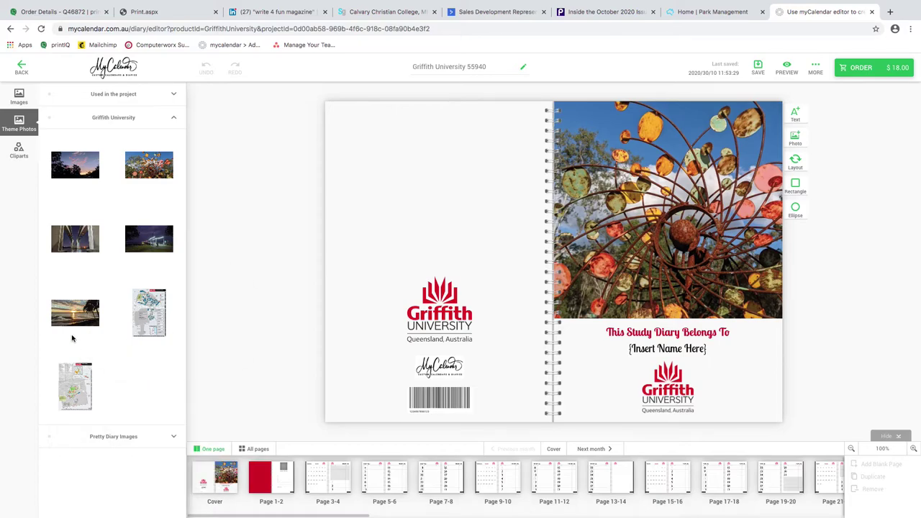
mouse_move(69, 320)
left_click_drag(69, 320, 670, 233)
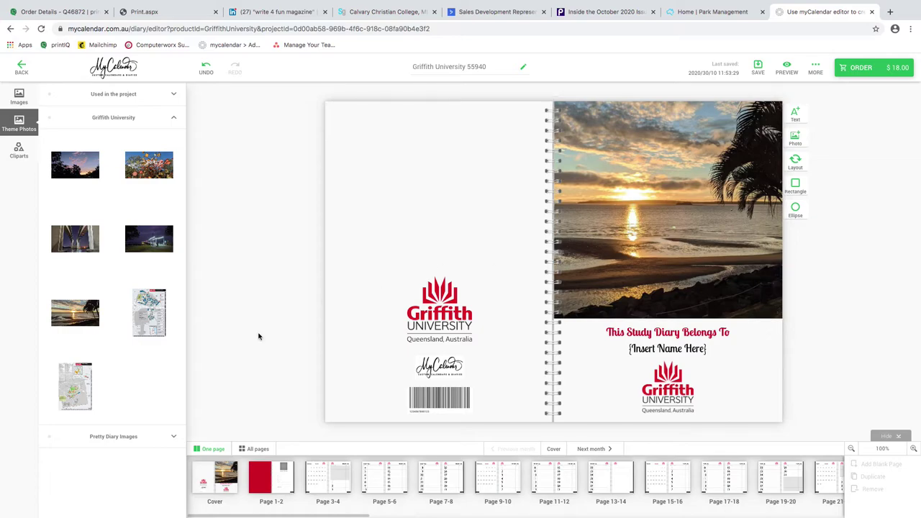
- Try the geometric pattern from Pretty Diary Images on the cover, then restore the sunset photo
left_click(122, 442)
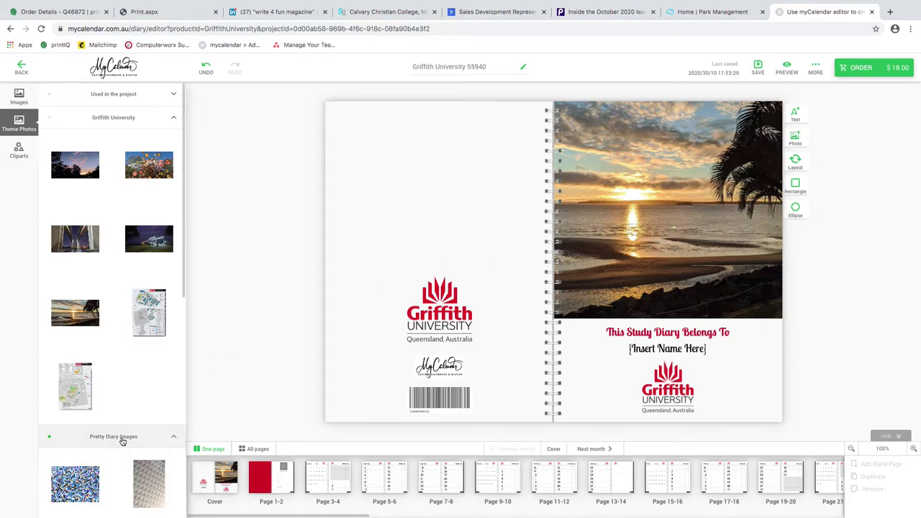
scroll(120, 430, "down", 5)
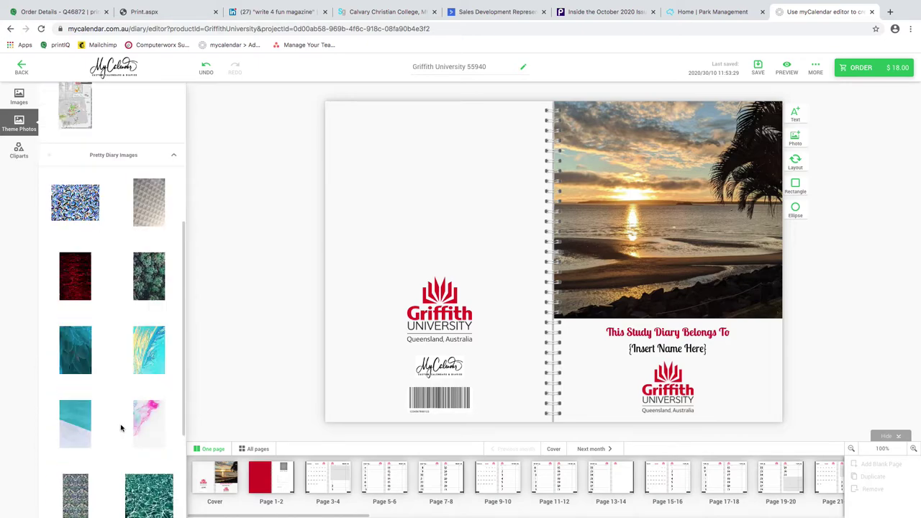
scroll(121, 429, "down", 2)
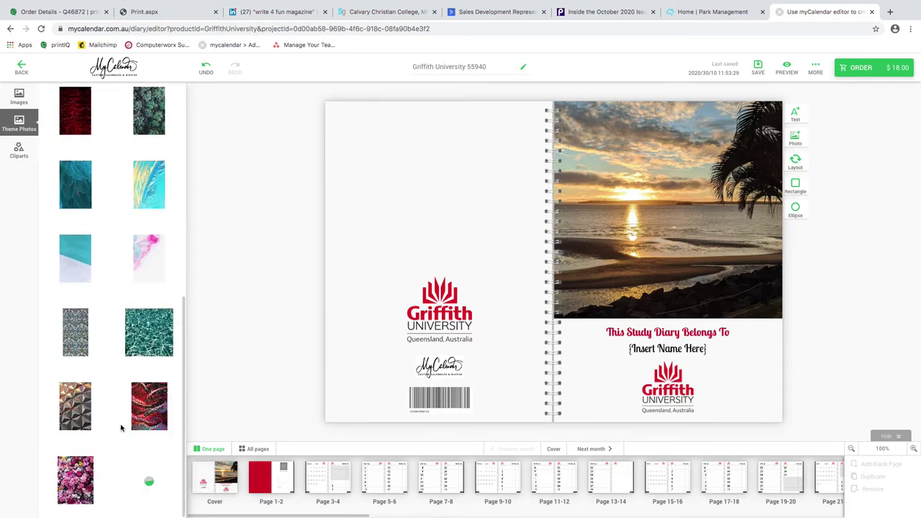
left_click_drag(87, 424, 677, 246)
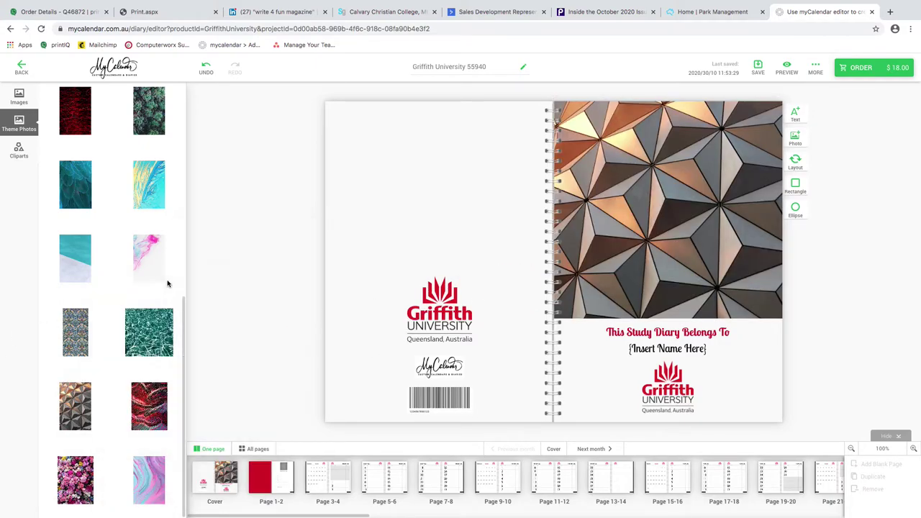
left_click_drag(185, 334, 196, 135)
left_click_drag(75, 270, 638, 230)
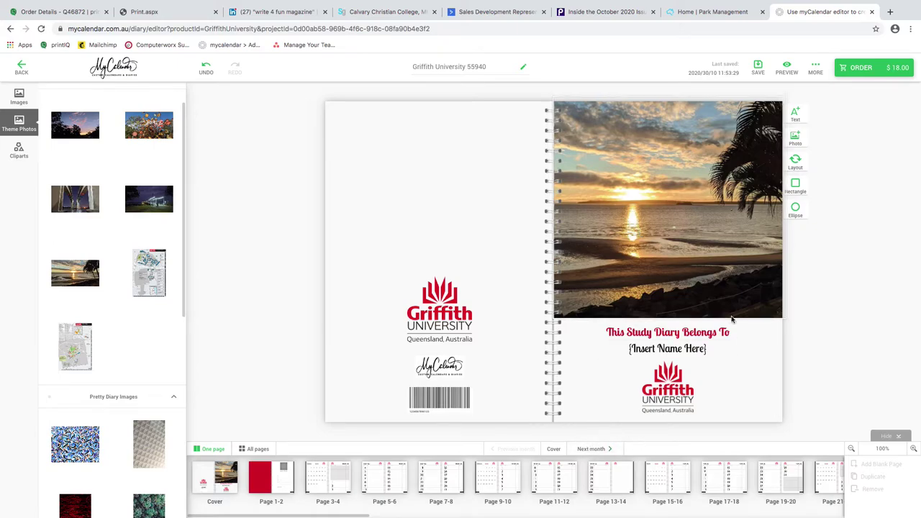
- Replace the cover's {Insert Name Here} placeholder with the owner's name, then go to Page 1-2
left_click(702, 351)
left_click_drag(707, 350, 628, 349)
type("Dan Whitton")
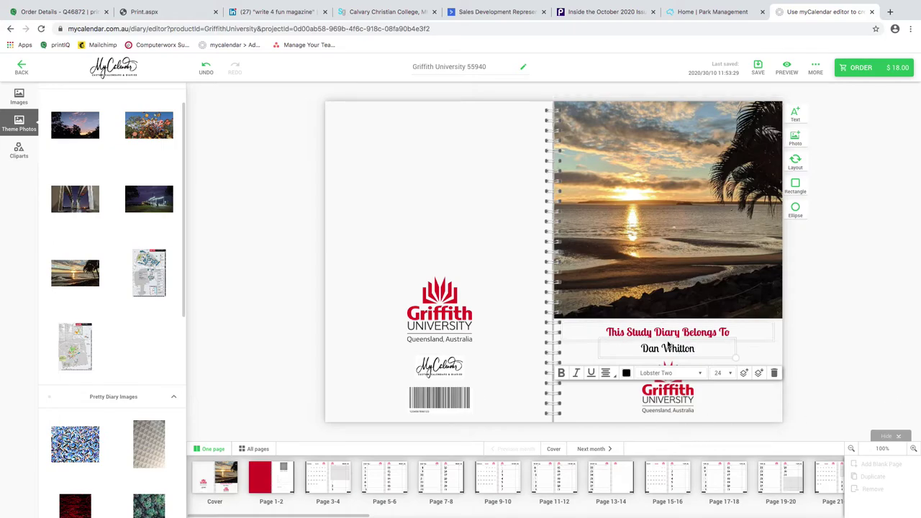
left_click(474, 208)
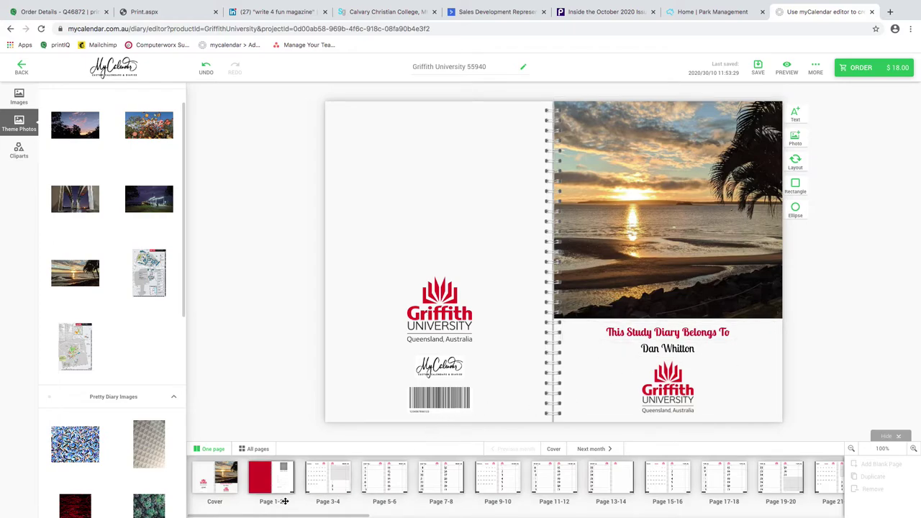
left_click(273, 483)
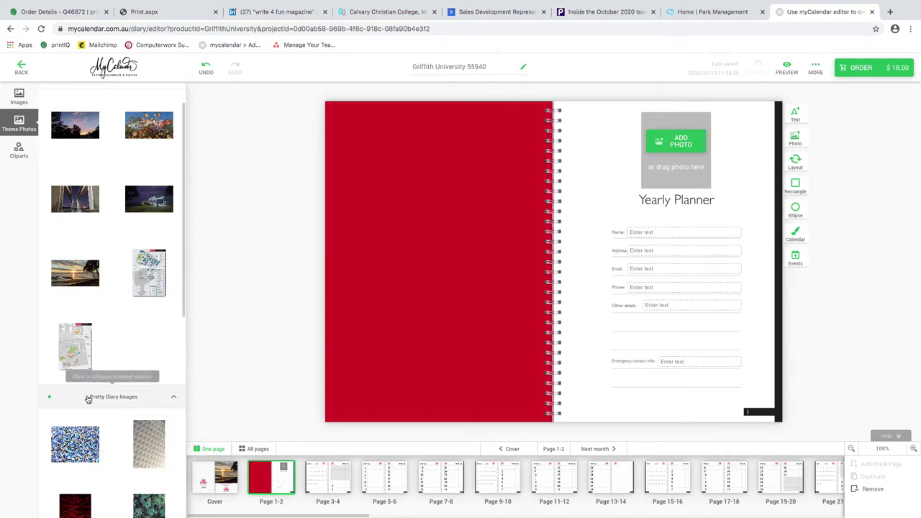
- Fill the photo frame above the Yearly Planner heading with the portrait photo from the Desktop
left_click(679, 151)
left_click(679, 151)
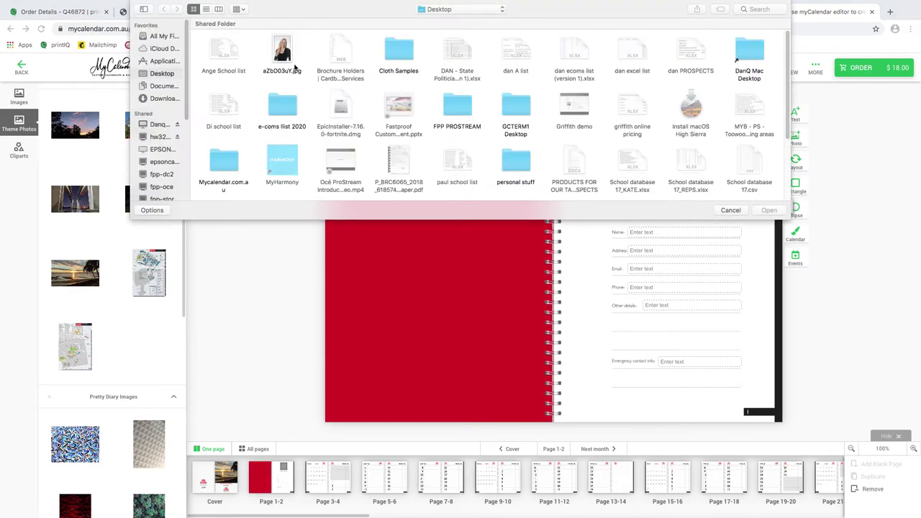
double_click(282, 50)
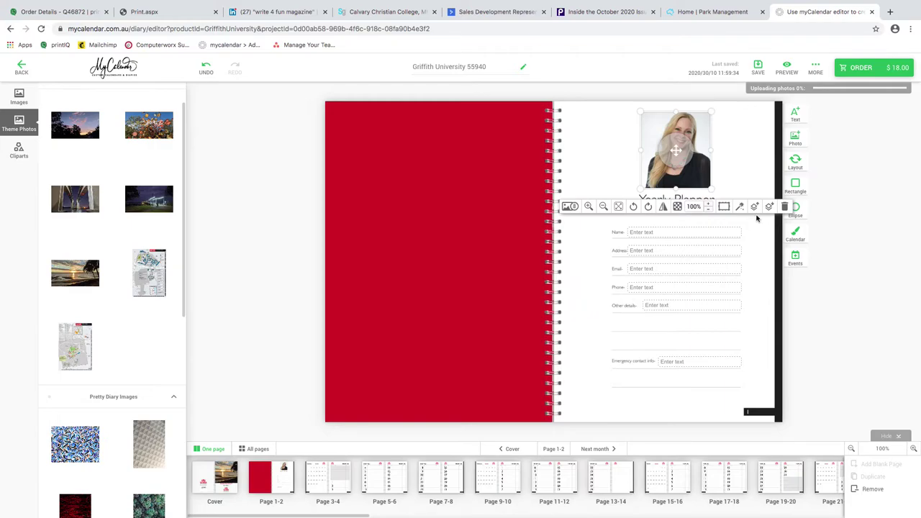
left_click(387, 244)
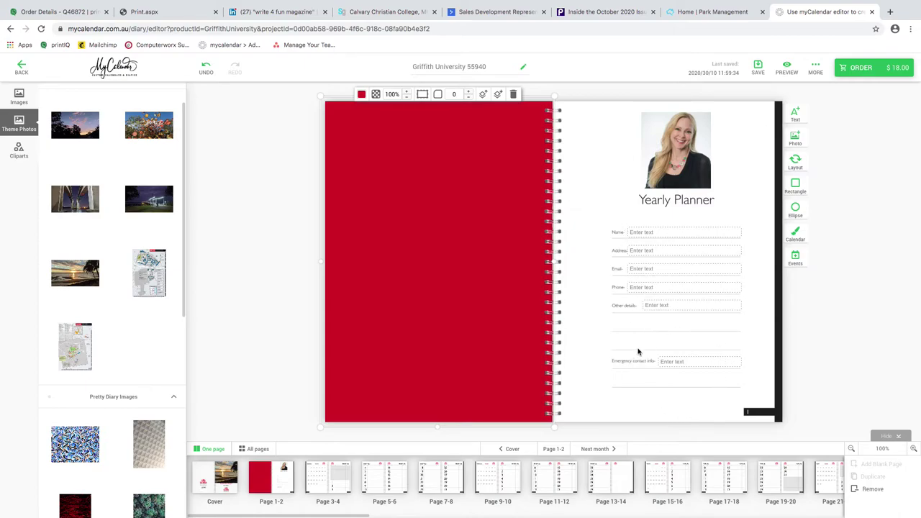
- Edit the Other details field, then switch to the Page 3-4 January 2021 spread
left_click(662, 304)
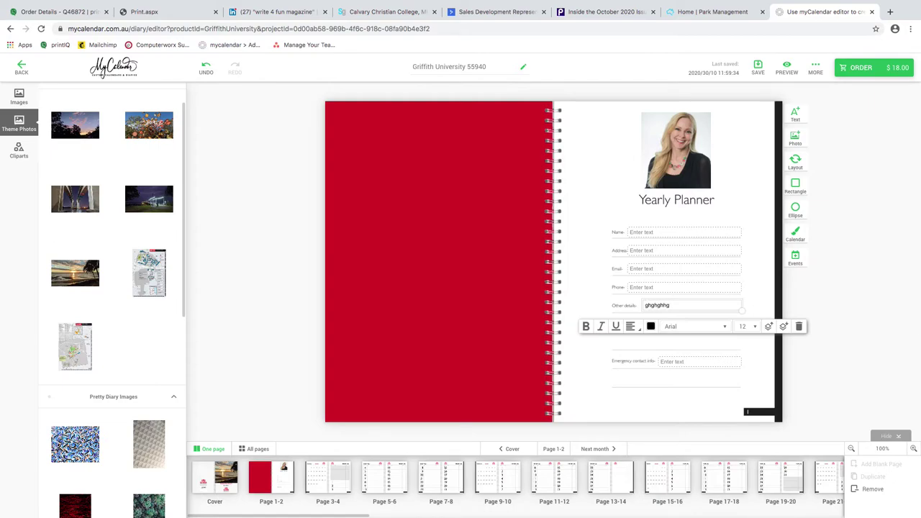
left_click(591, 277)
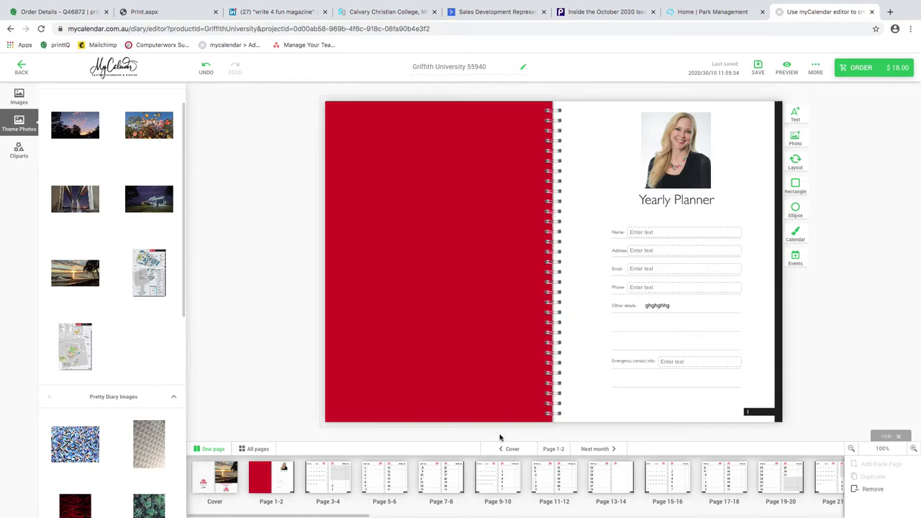
left_click(327, 477)
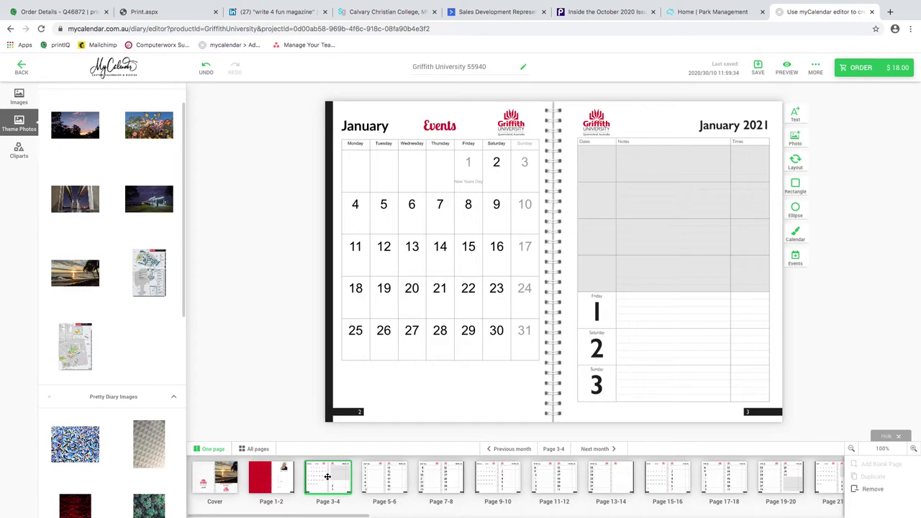
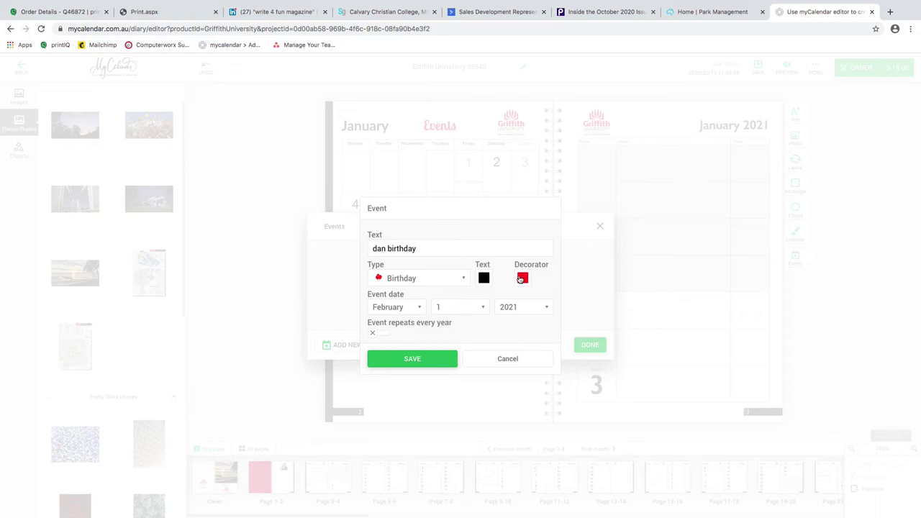
- Give the birthday event a blue marker, date it the 4th, and save it
left_click(522, 278)
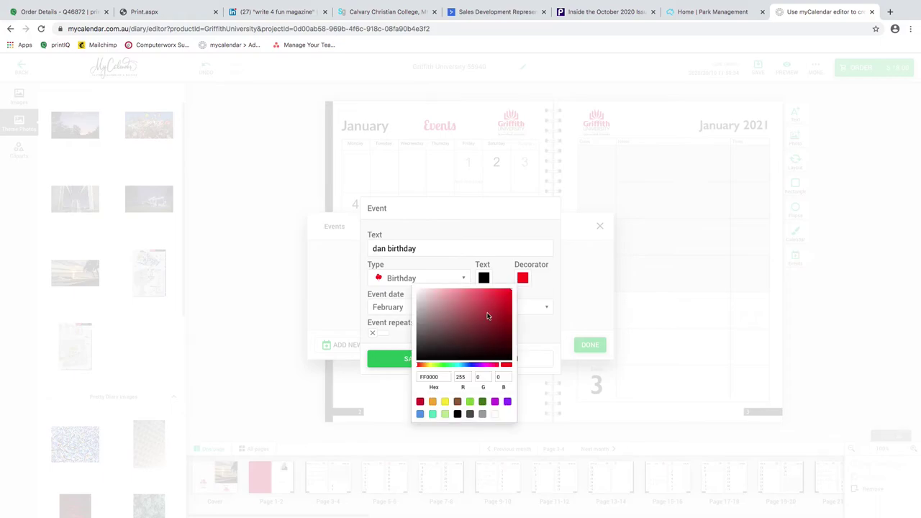
left_click(420, 414)
left_click(541, 328)
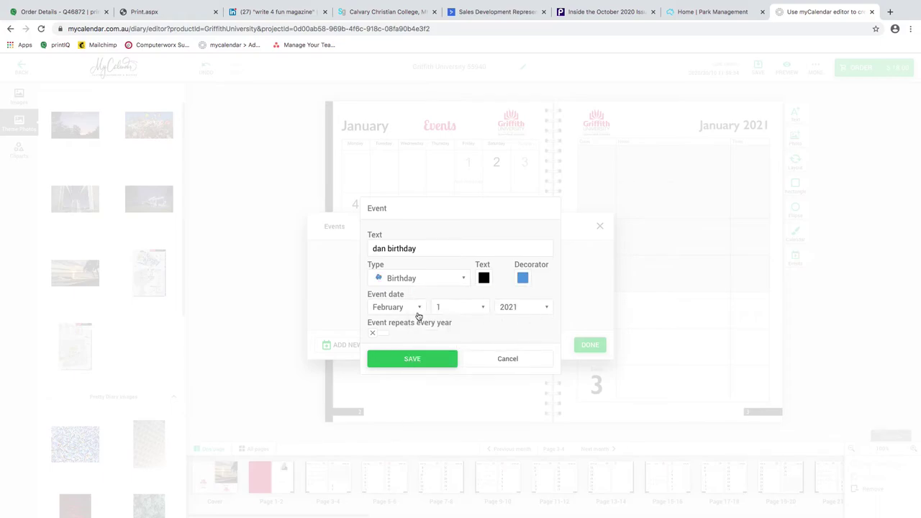
left_click(465, 310)
left_click(451, 369)
left_click(405, 360)
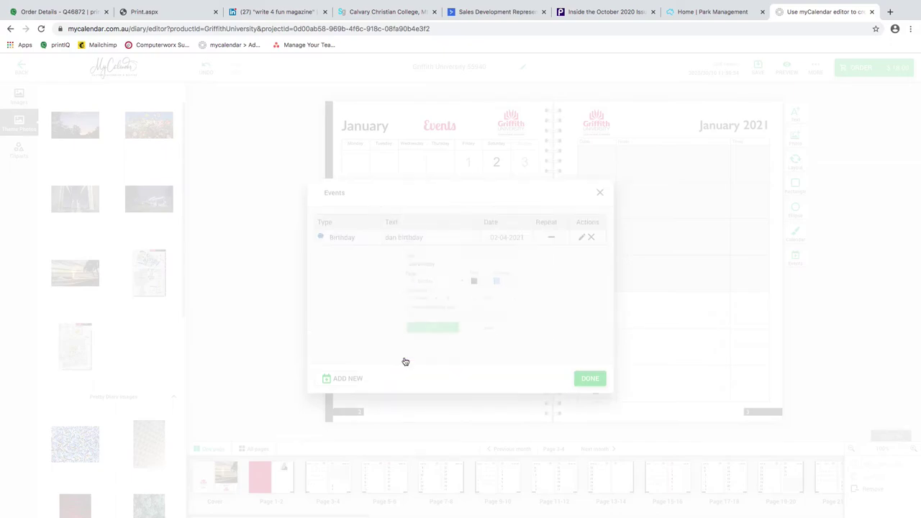
- Add and save a new 'mum & dads' anniversary event dated 18 January
left_click(346, 380)
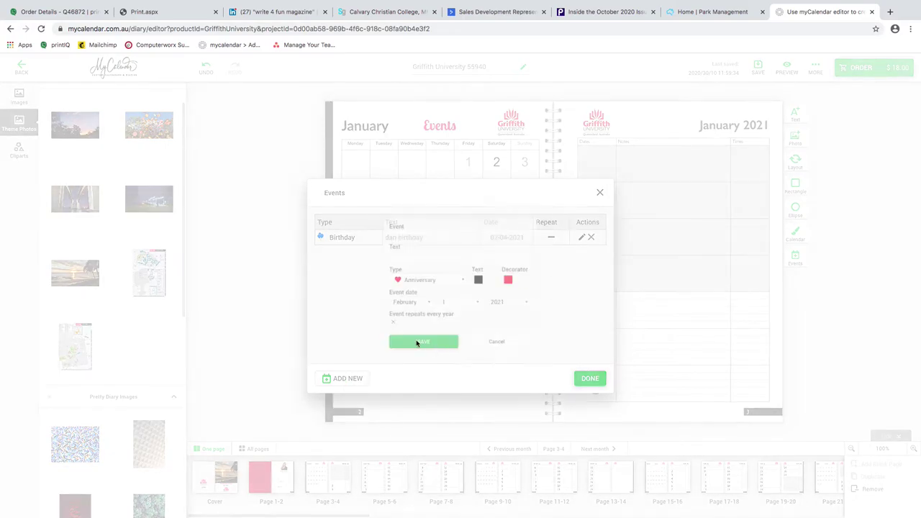
type("mum")
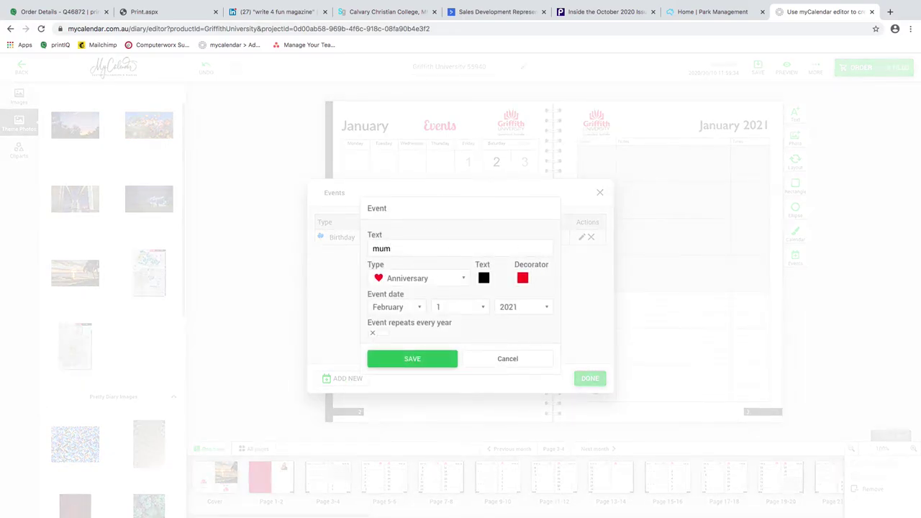
type(" & dads")
left_click(392, 308)
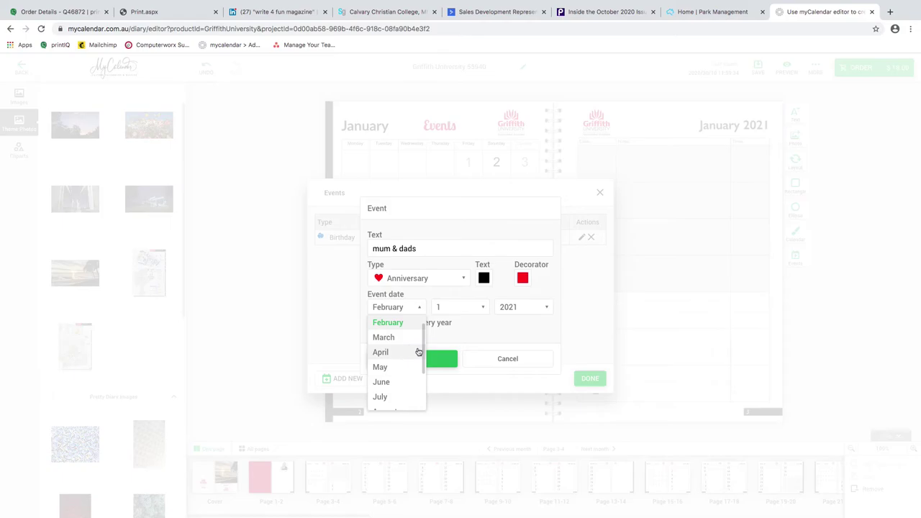
scroll(413, 345, "up", 1)
left_click(403, 324)
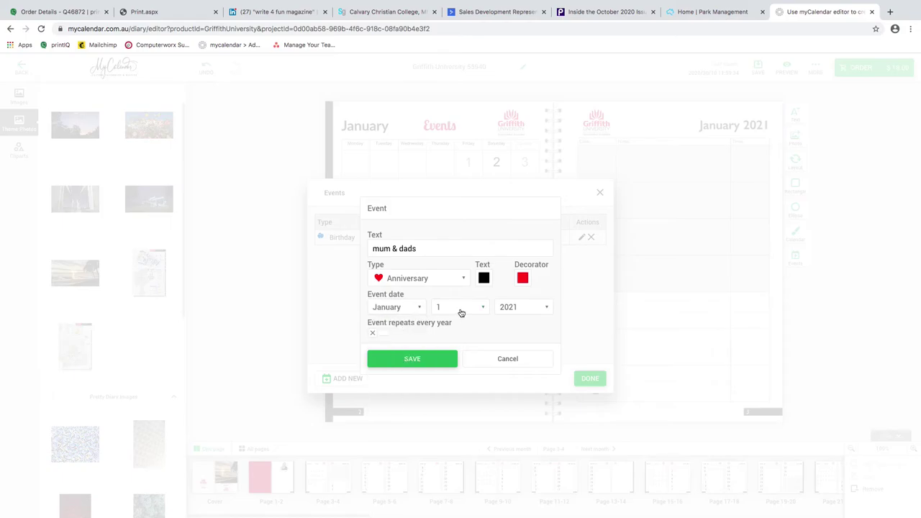
left_click(460, 310)
left_click_drag(487, 341, 487, 371)
left_click(468, 379)
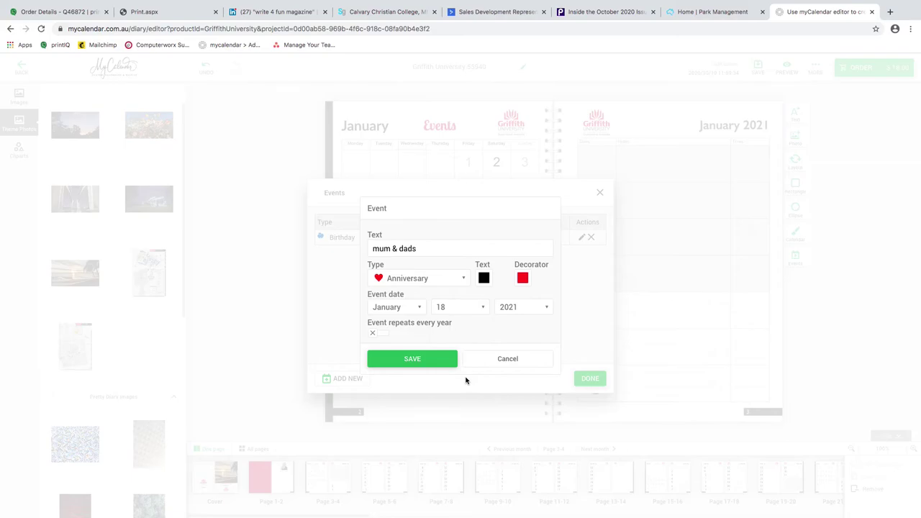
left_click(401, 358)
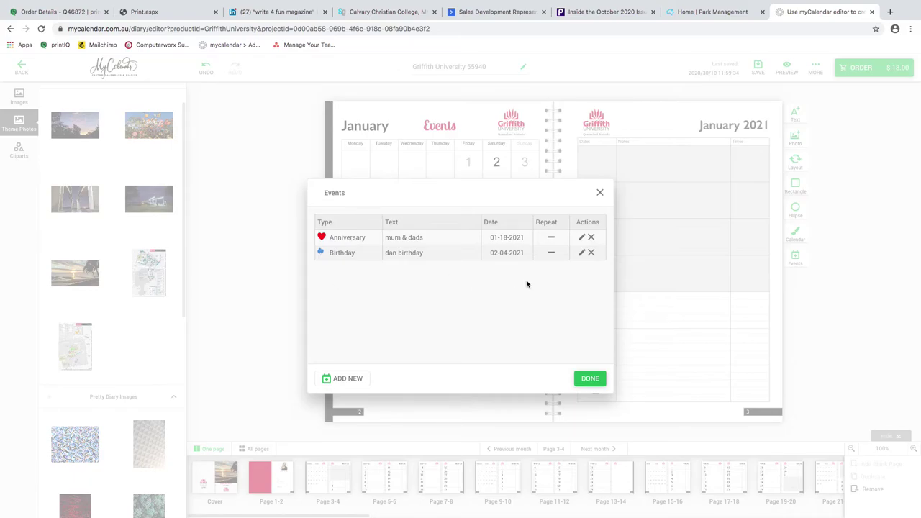
- Apply the events to the diary, check February on pages 9-10, then start ordering
left_click(588, 382)
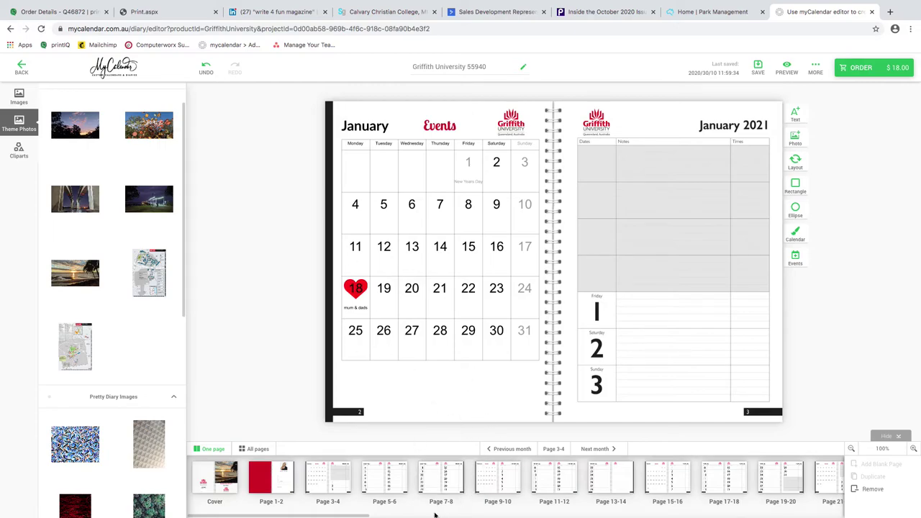
left_click(497, 482)
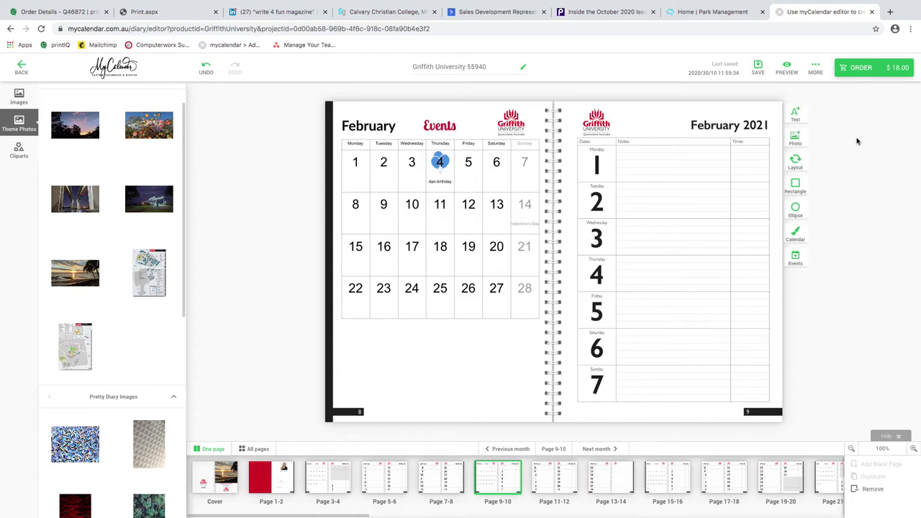
left_click(871, 70)
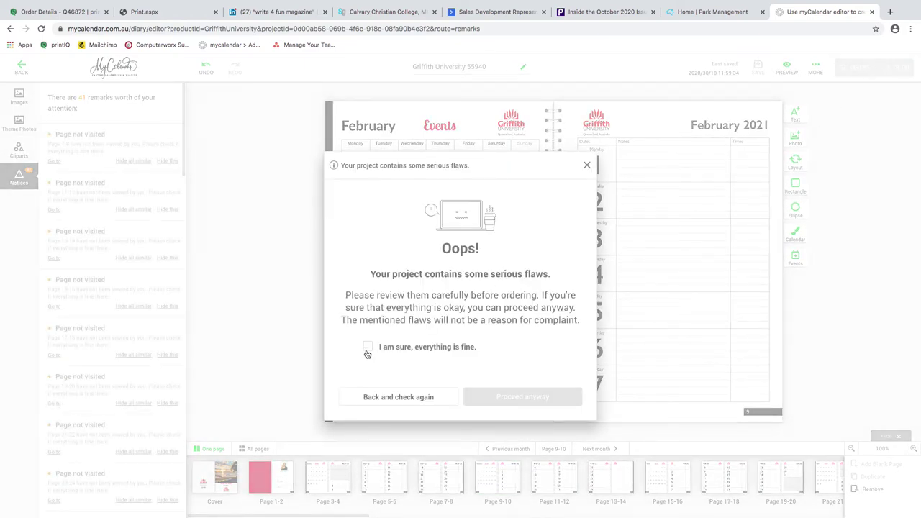
- Confirm everything is fine, acknowledge the serious flaws, and proceed with the order anyway
left_click(367, 351)
left_click(367, 361)
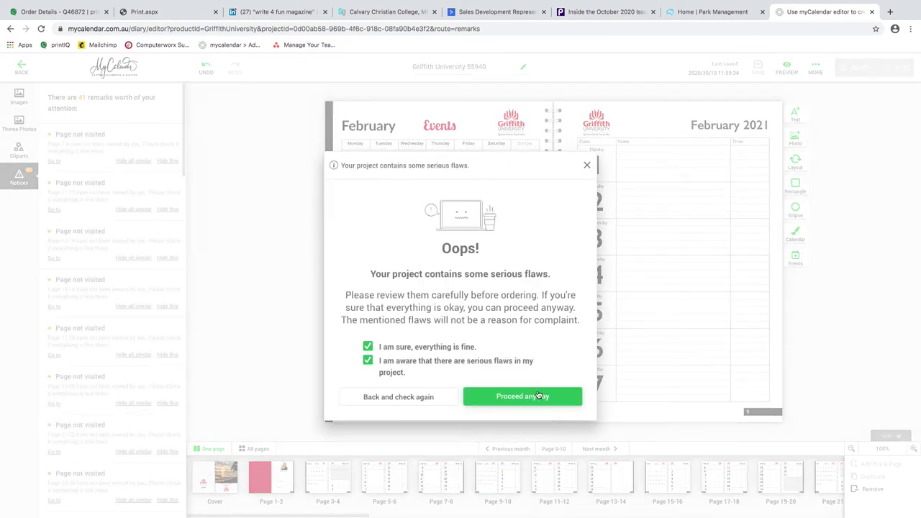
left_click(539, 395)
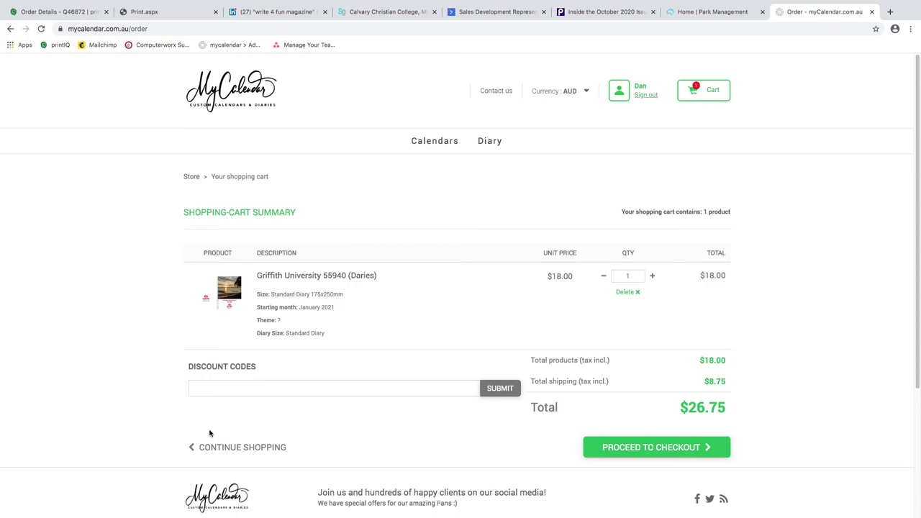
- Leave the Discount Codes field empty and continue from the cart to checkout
left_click(210, 389)
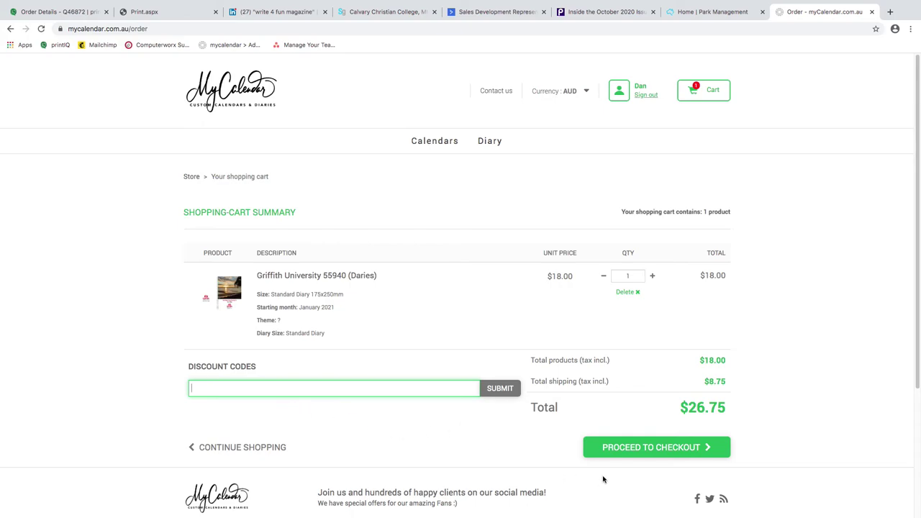
left_click(612, 449)
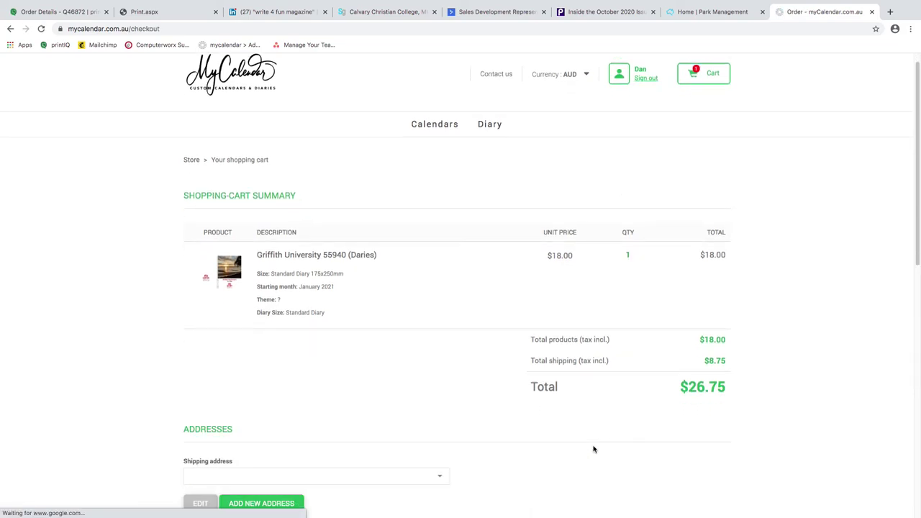
scroll(593, 449, "down", 3)
scroll(468, 428, "down", 4)
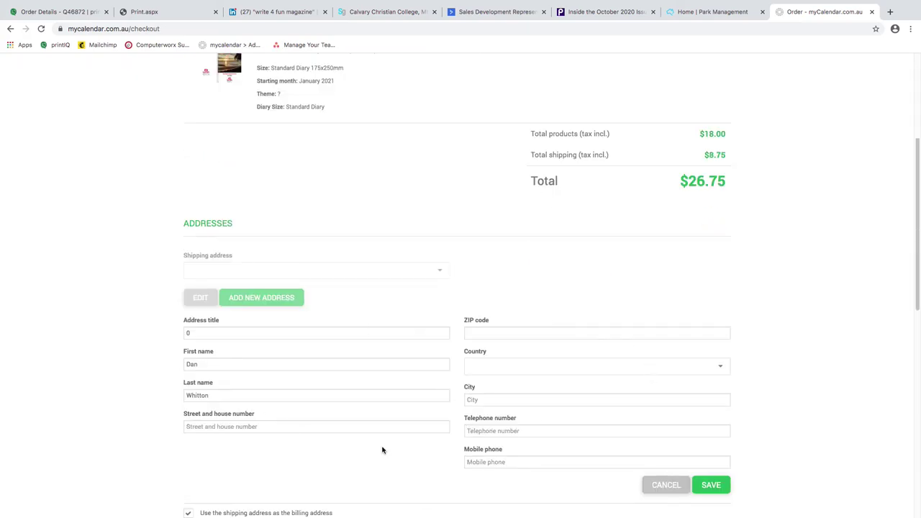
scroll(382, 446, "down", 5)
scroll(390, 434, "down", 1)
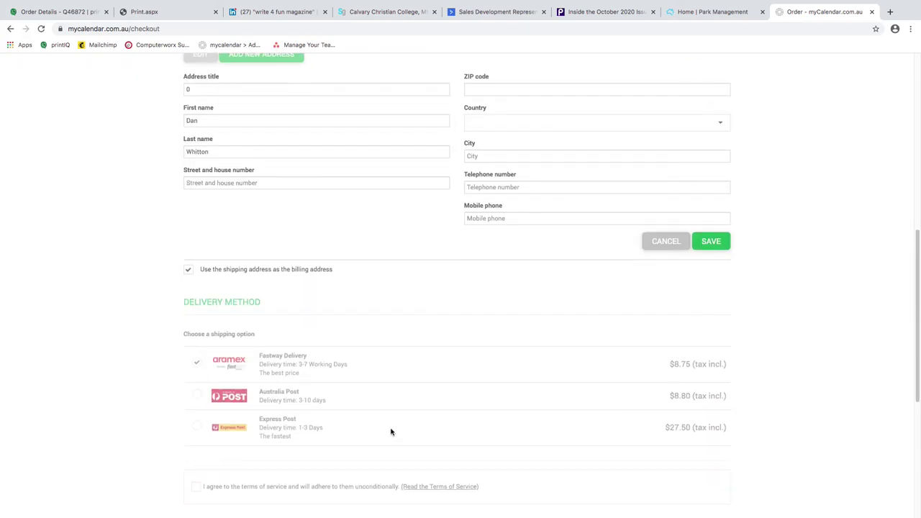
scroll(393, 433, "up", 3)
scroll(397, 435, "up", 2)
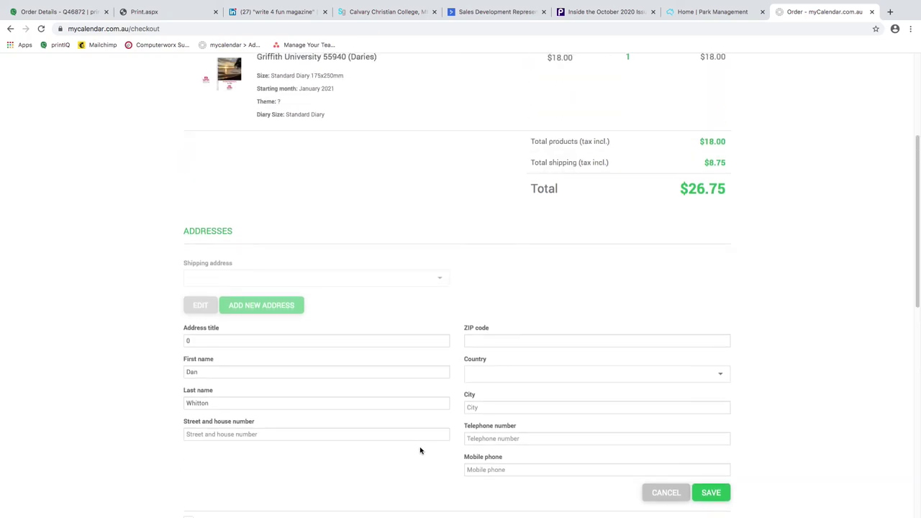
scroll(423, 455, "up", 2)
scroll(424, 461, "up", 3)
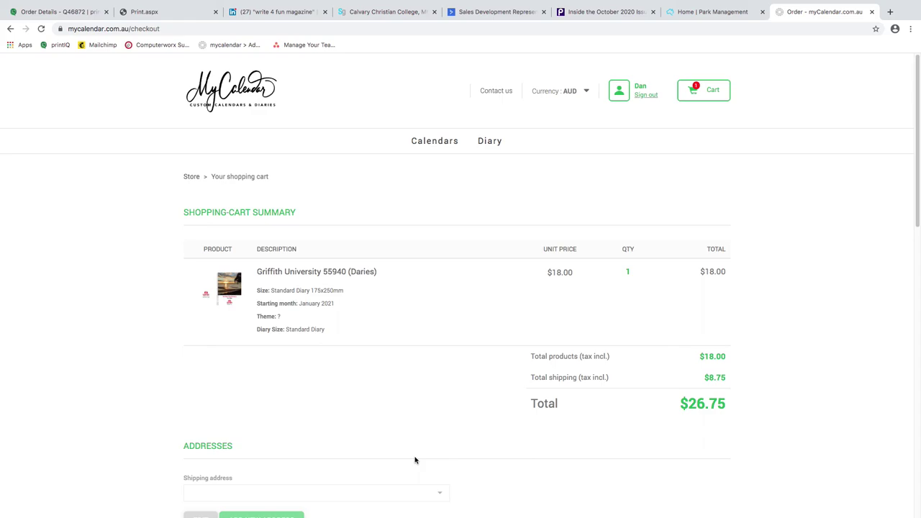
mouse_move(701, 2)
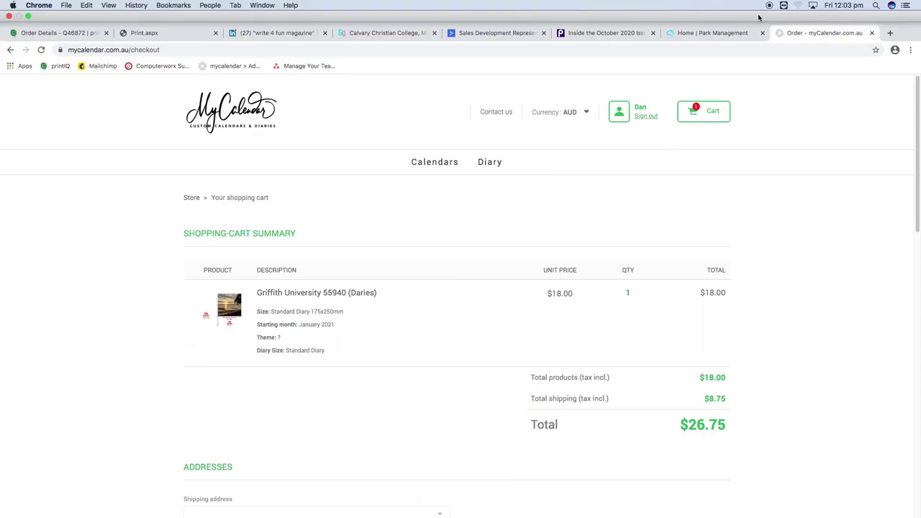